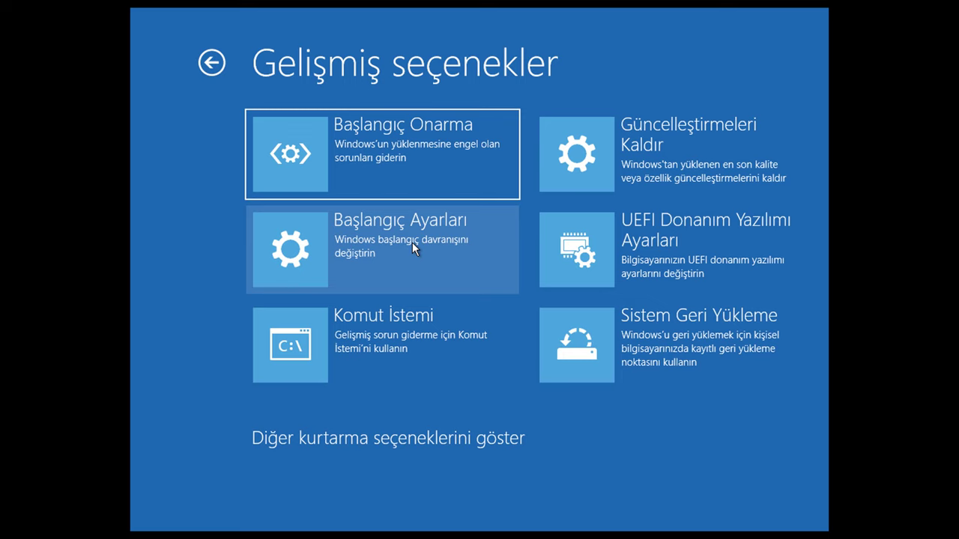
- Restart the computer through Startup Settings (Başlangıç Ayarları) and boot Windows into basic Safe Mode, without networking or command prompt
click(353, 245)
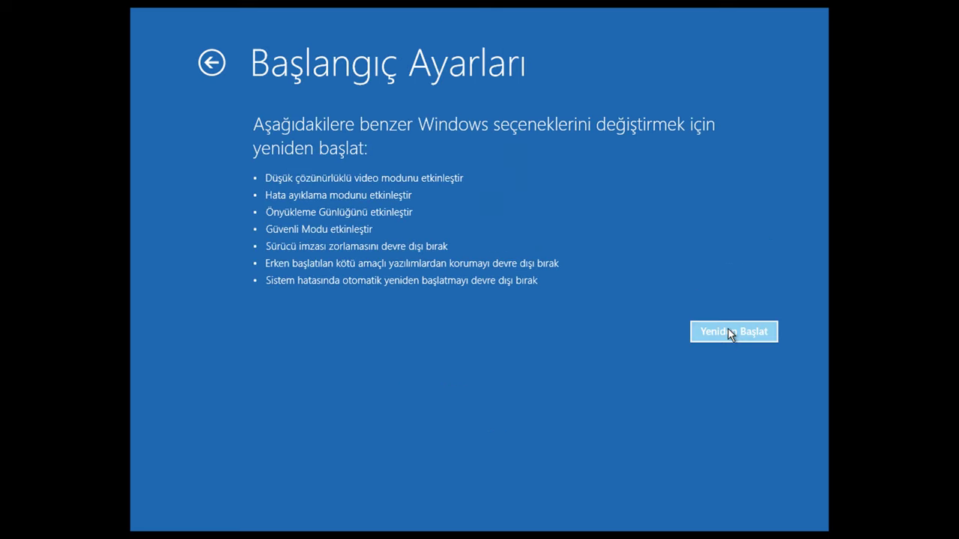
click(728, 329)
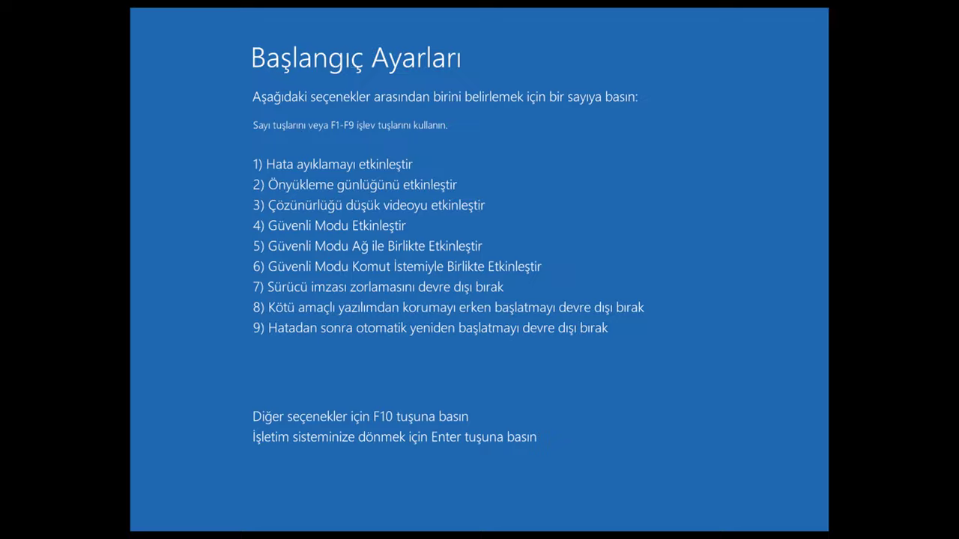
key(4)
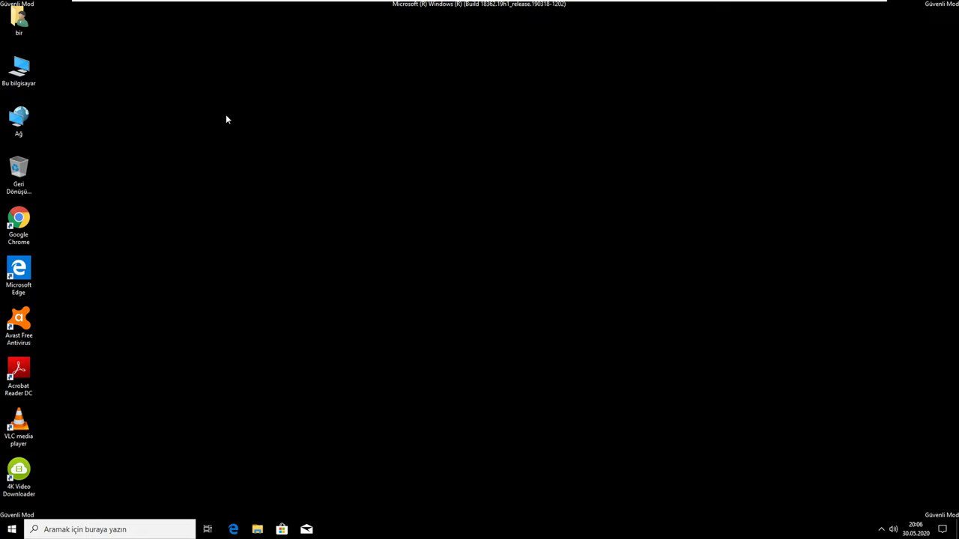
- Open the properties of Yerel Disk (C:) in File Explorer and launch Disk Cleanup for that drive
double_click(33, 72)
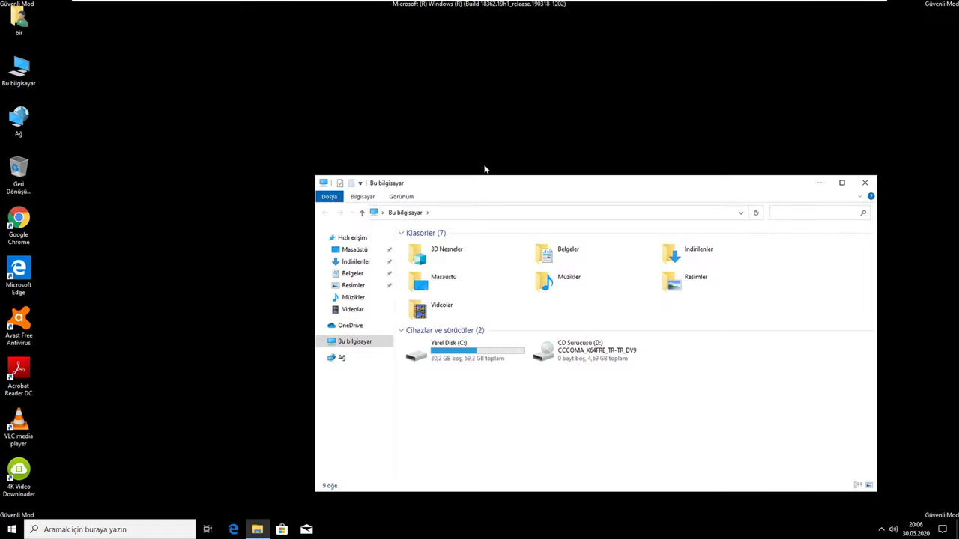
click(841, 183)
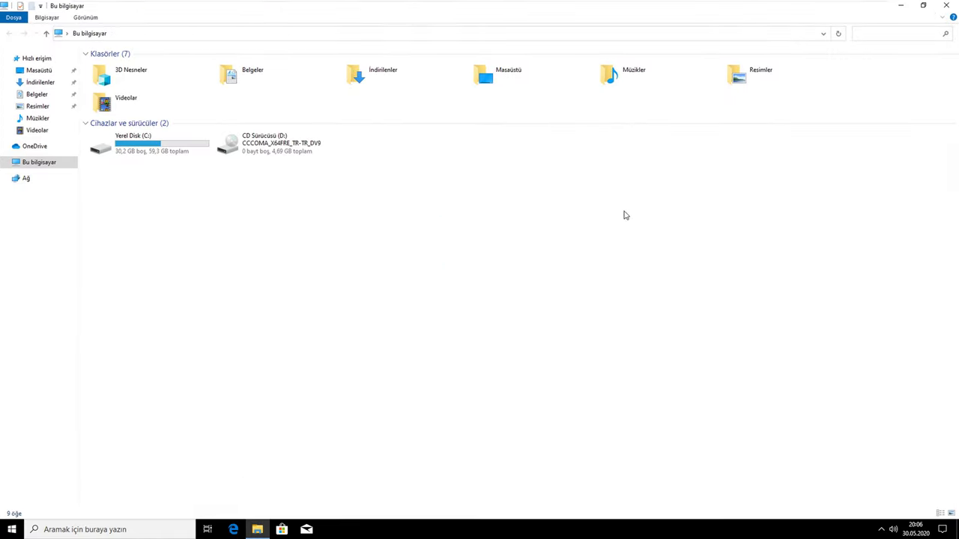
right_click(147, 146)
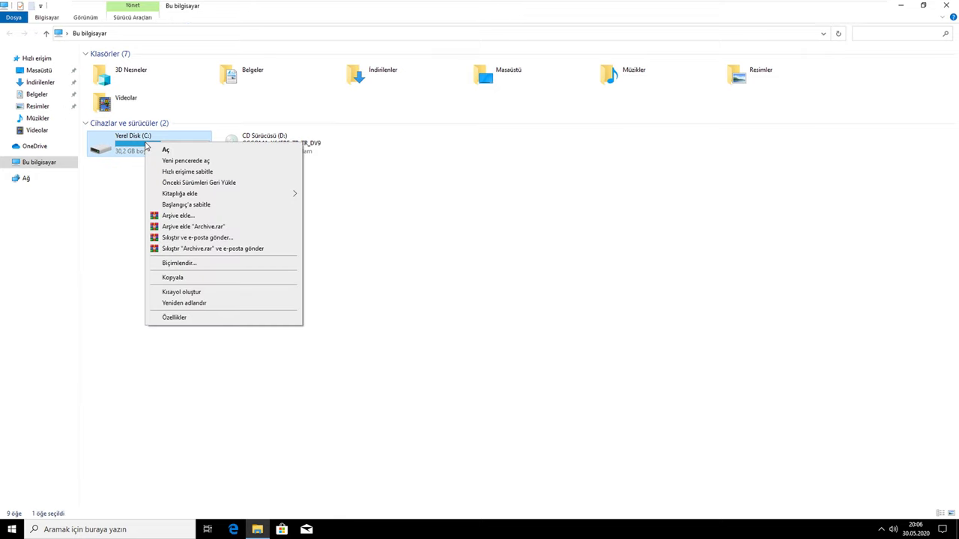
click(184, 318)
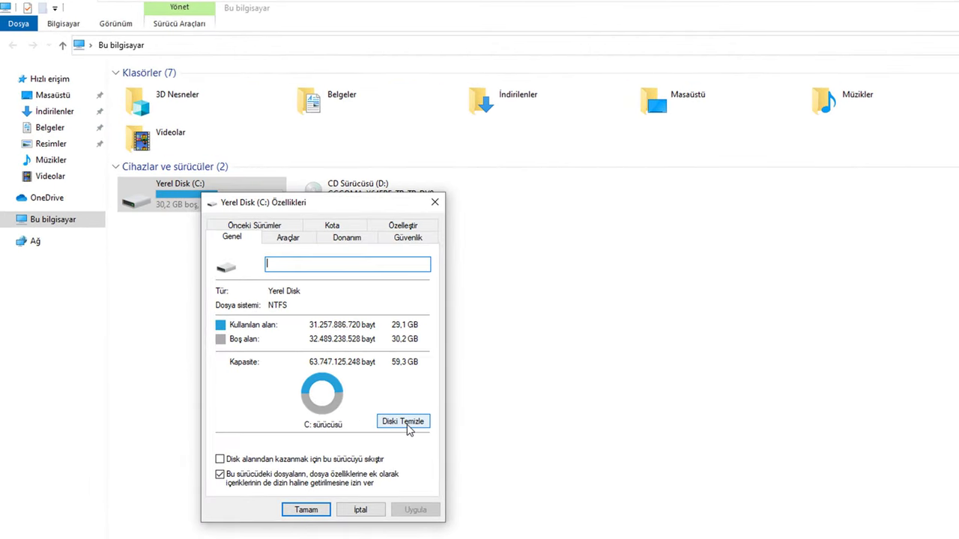
click(405, 422)
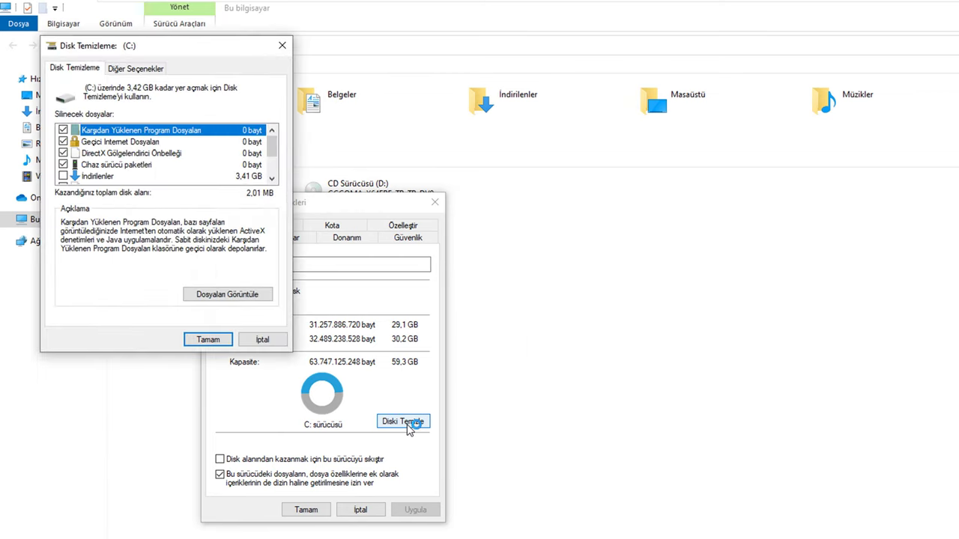
- Permanently delete the preselected cleanup categories on drive C:, leaving İndirilenler unticked, and dismiss the running cleanup
click(97, 177)
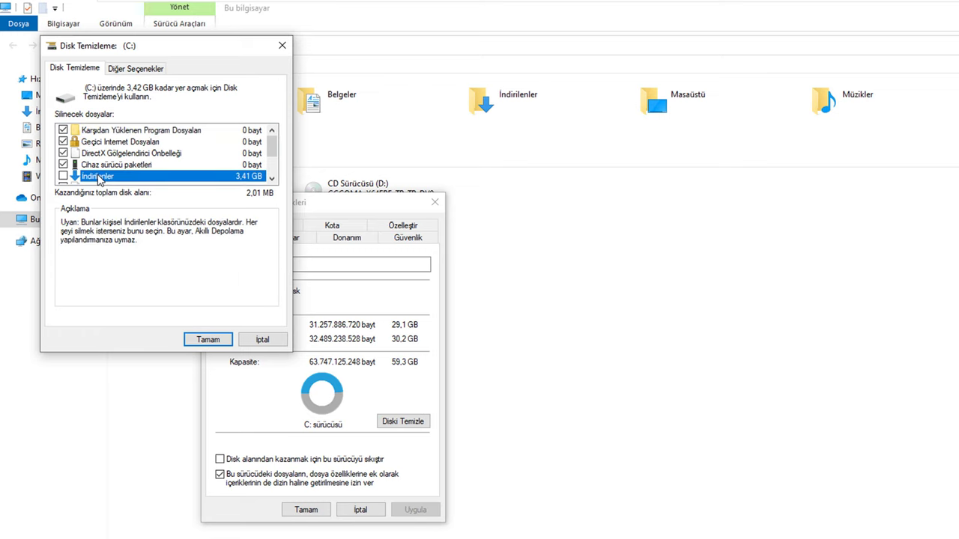
drag(271, 154, 272, 135)
mouse_move(272, 152)
mouse_down()
mouse_move(272, 172)
mouse_move(273, 136)
mouse_move(275, 171)
mouse_move(281, 137)
mouse_move(278, 151)
mouse_up()
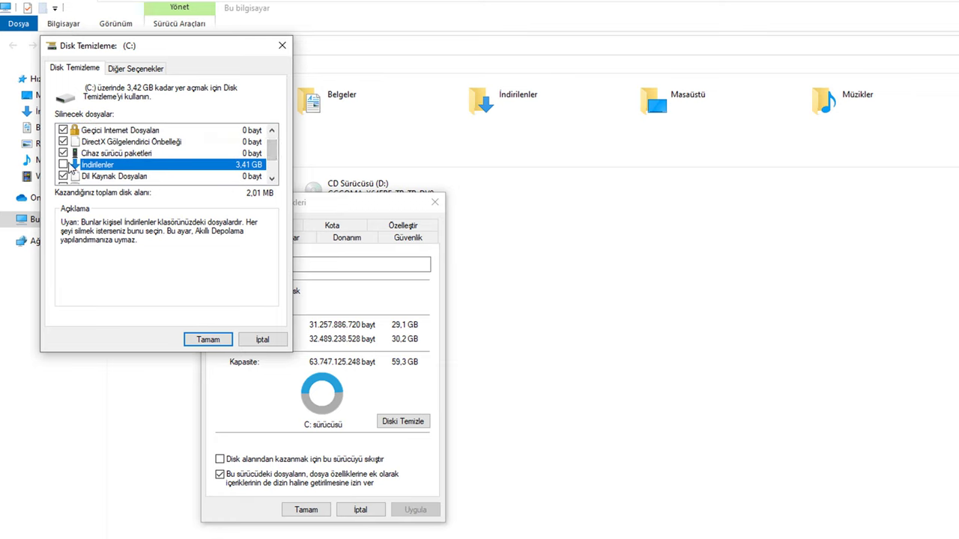
drag(272, 153, 276, 171)
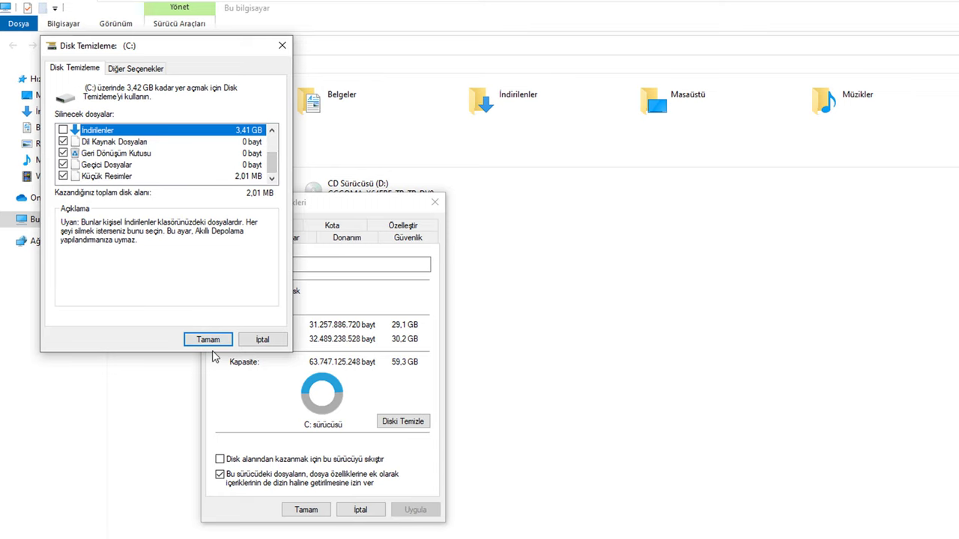
click(208, 339)
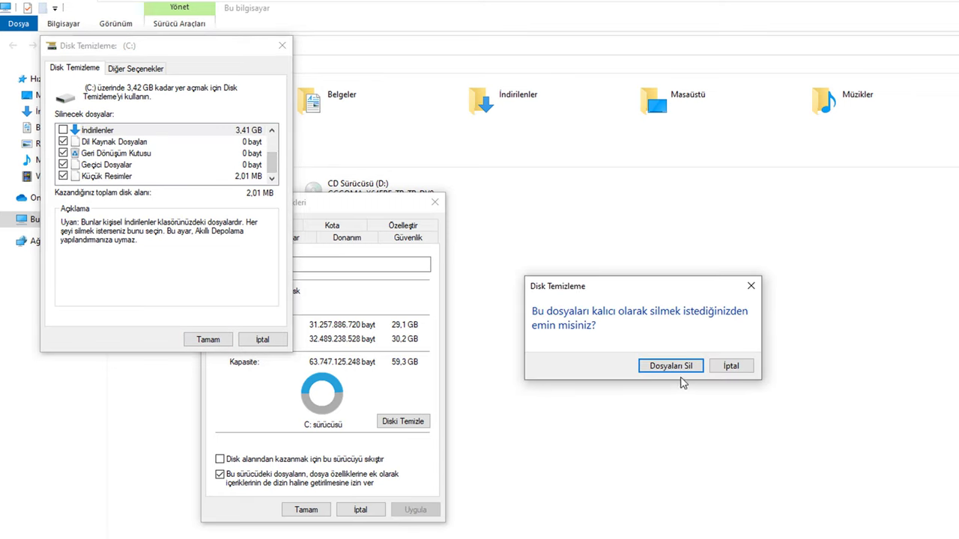
click(675, 368)
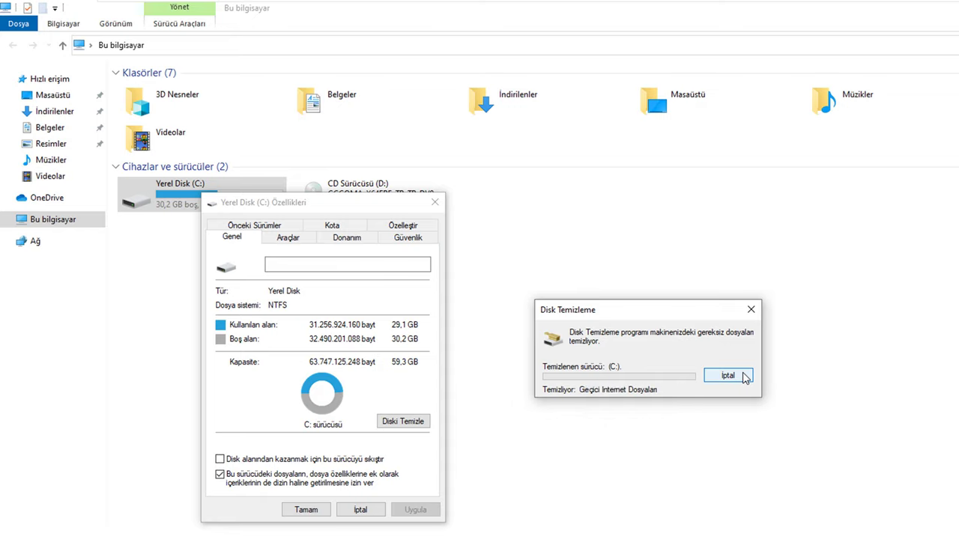
click(745, 376)
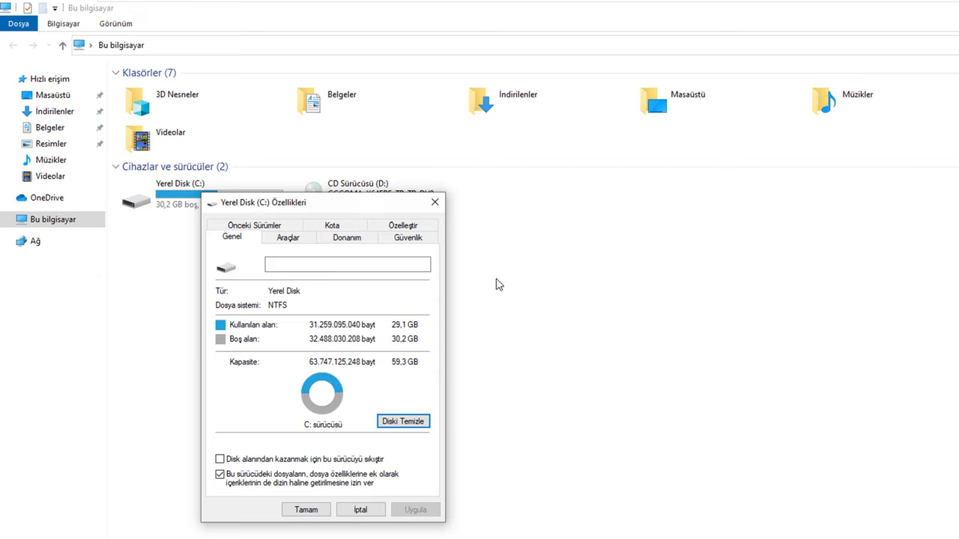
- Scan drive C: for file system errors with the error-checking tool and close its result dialog
click(287, 239)
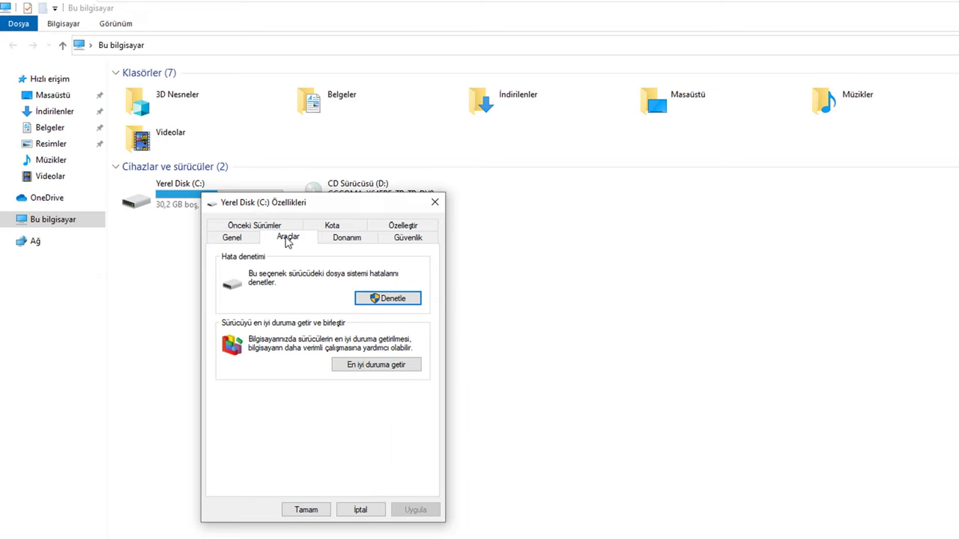
click(398, 303)
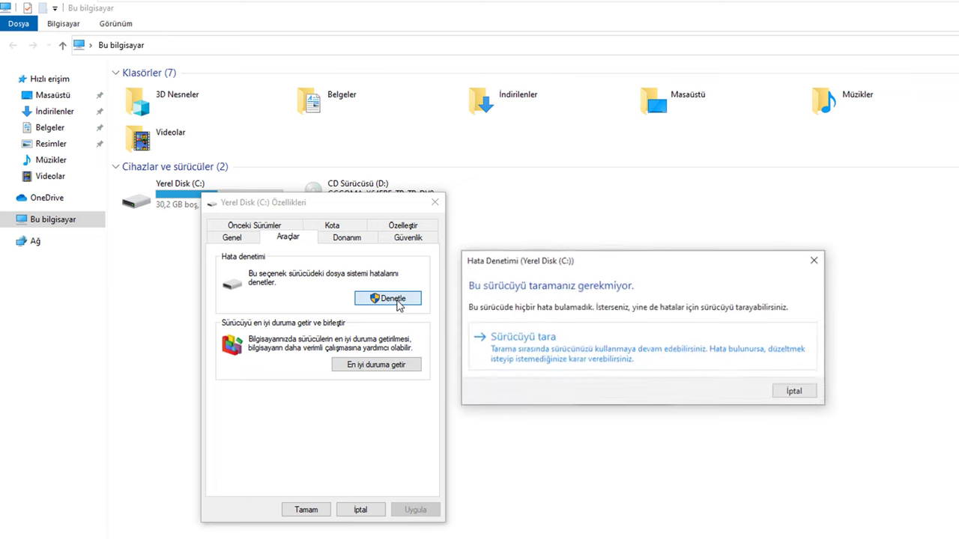
click(527, 357)
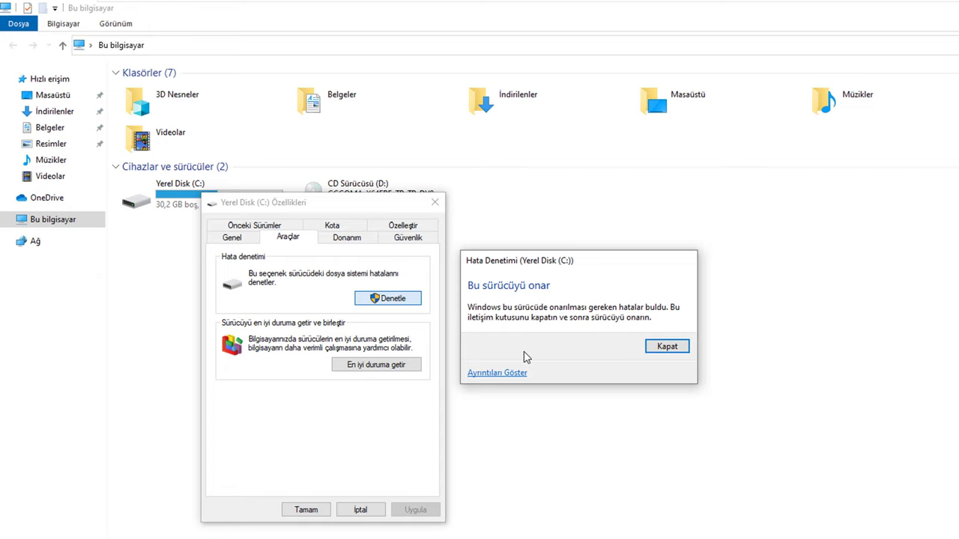
click(665, 348)
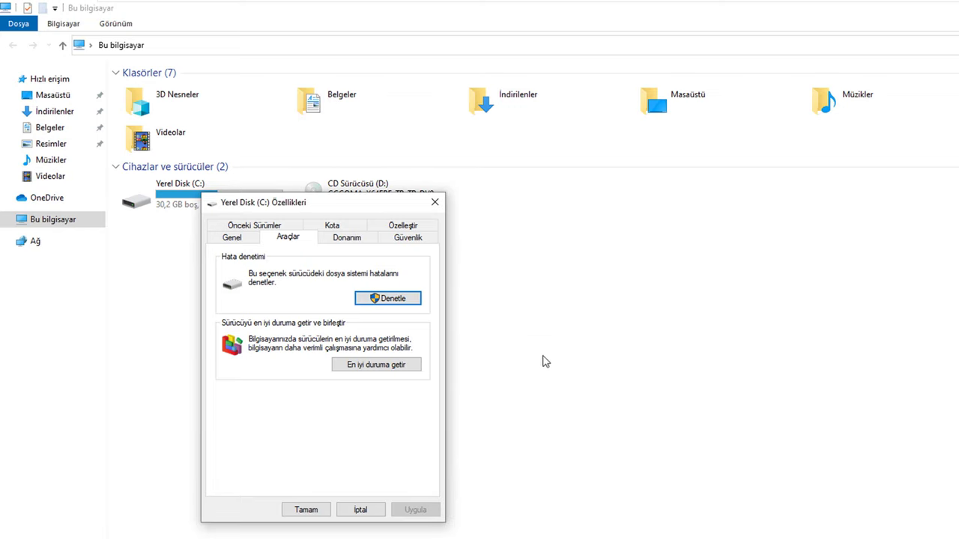
- Request drive optimization for C:, and close the drive properties and the File Explorer window
click(360, 369)
click(435, 203)
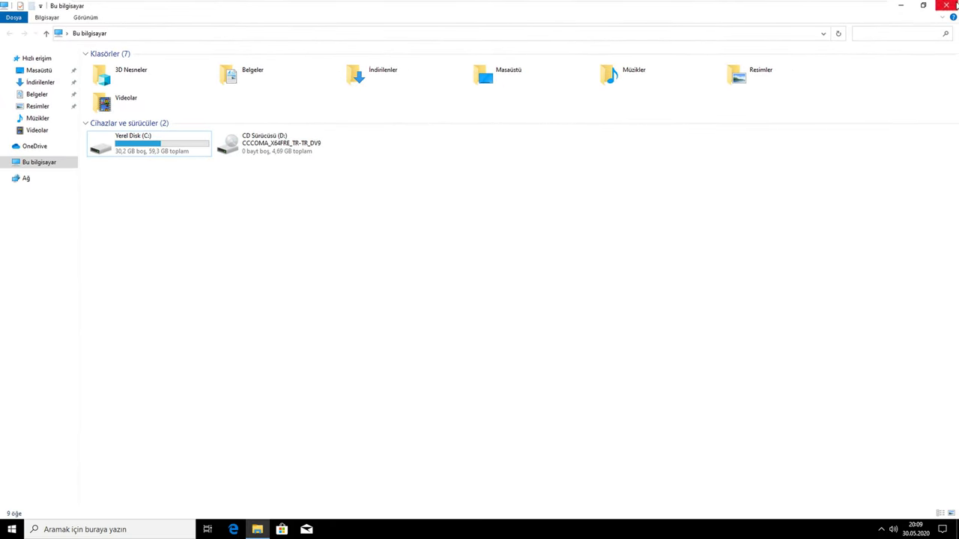
click(945, 5)
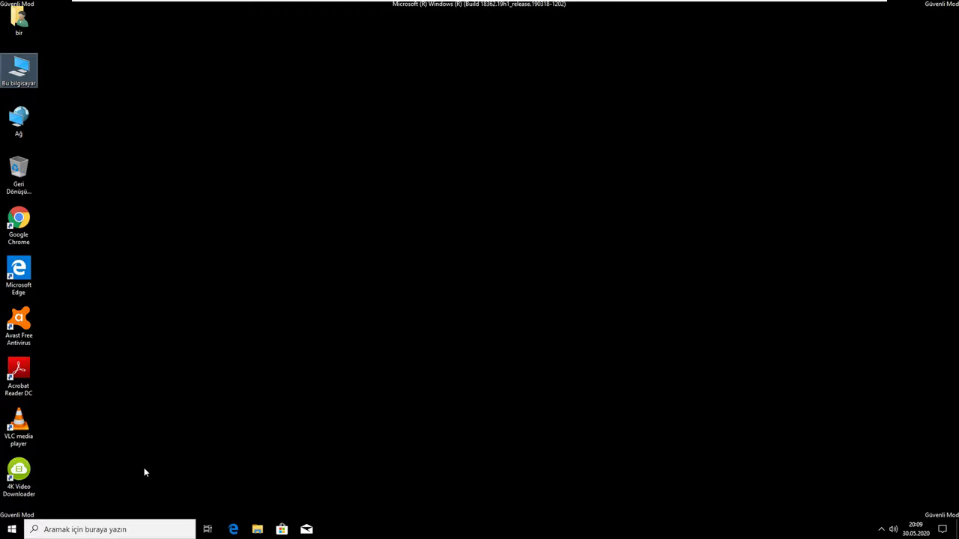
- Find Komut İstemi by searching for cmd and run it as administrator
click(115, 532)
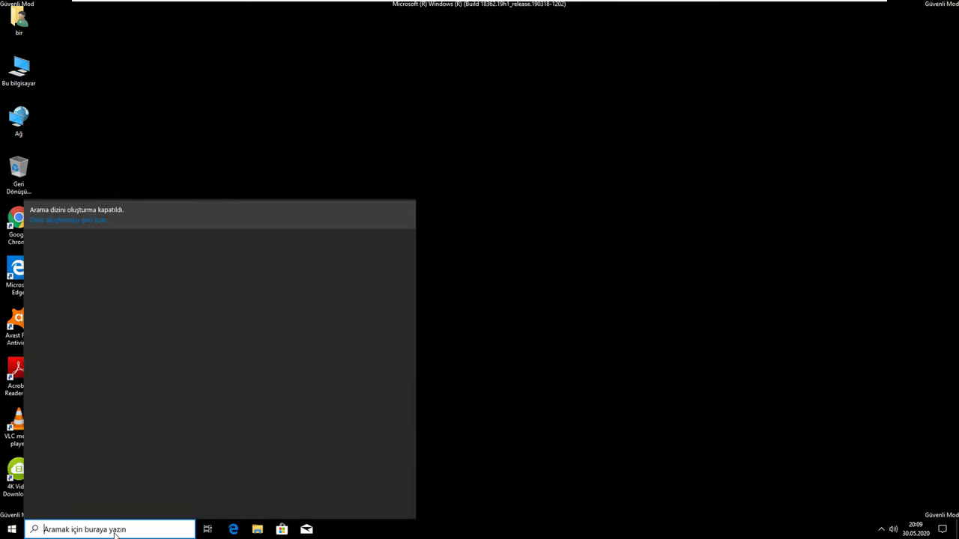
text(cmd)
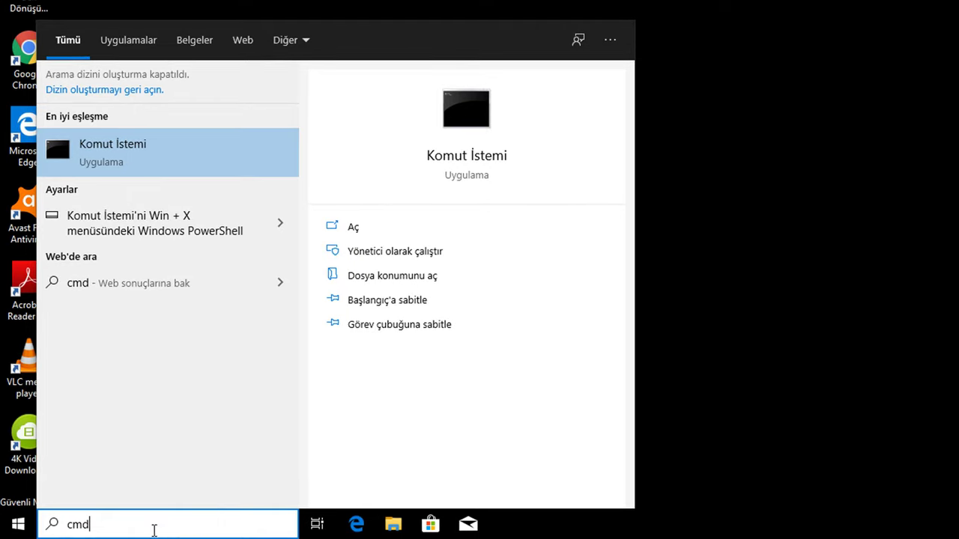
right_click(12, 529)
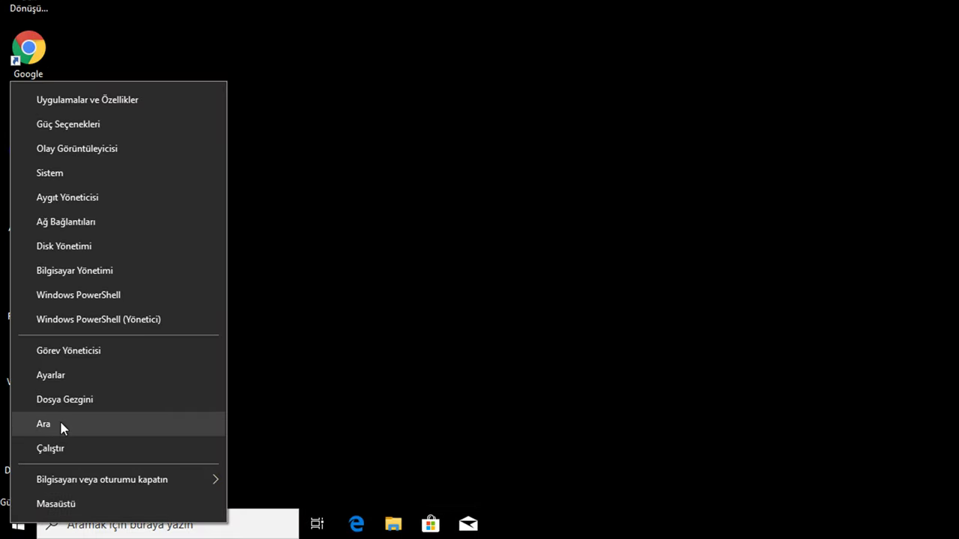
click(62, 427)
text(cmd)
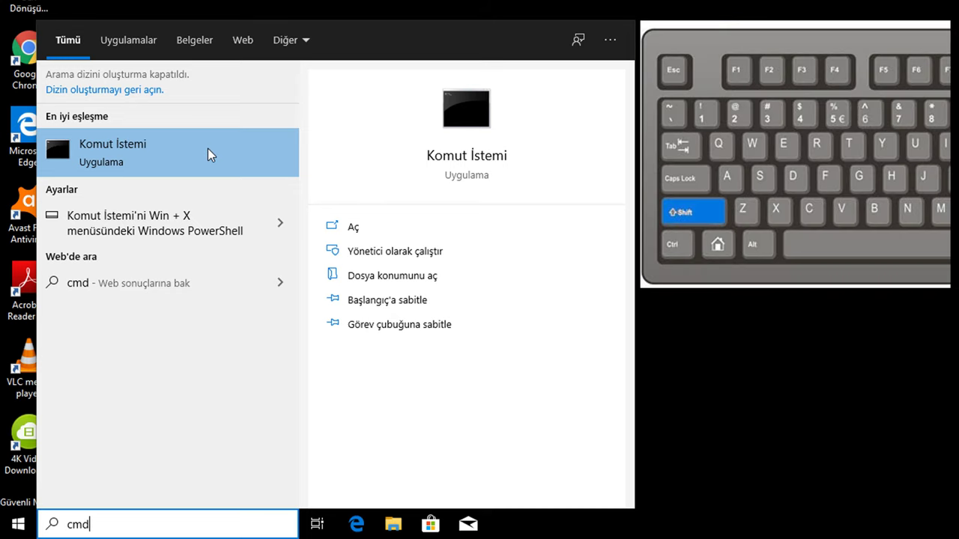
right_click(211, 155)
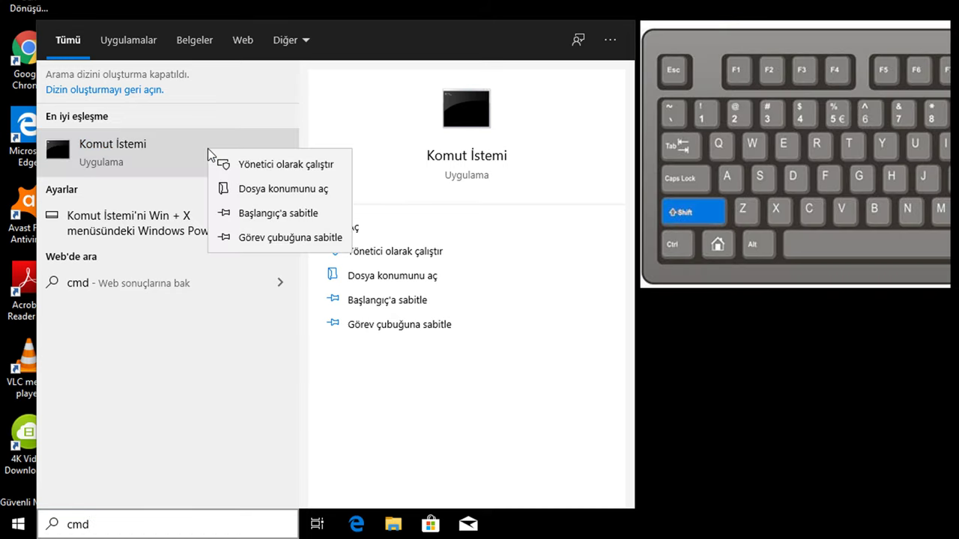
click(271, 173)
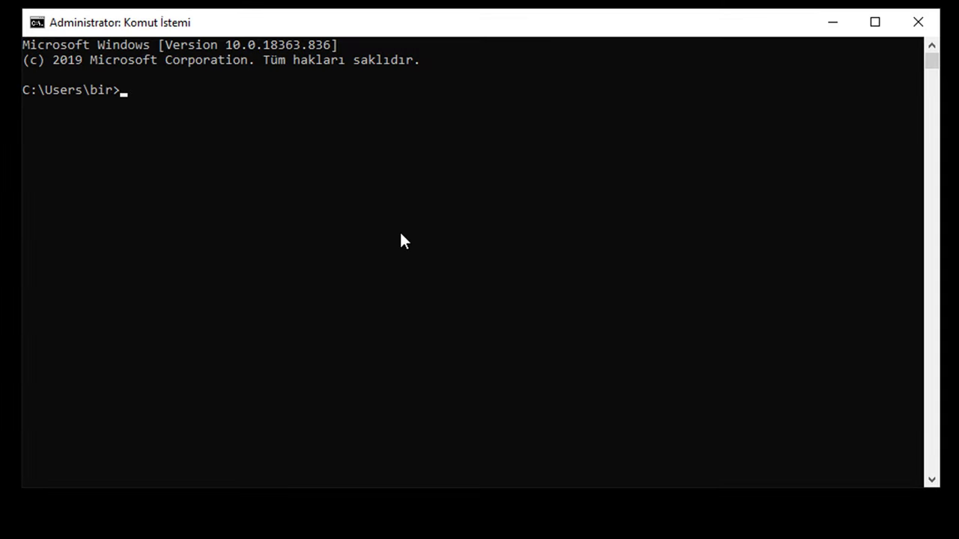
- Start a system file check with the command sfc /scannow and close the Command Prompt window
text(sfc /scannow)
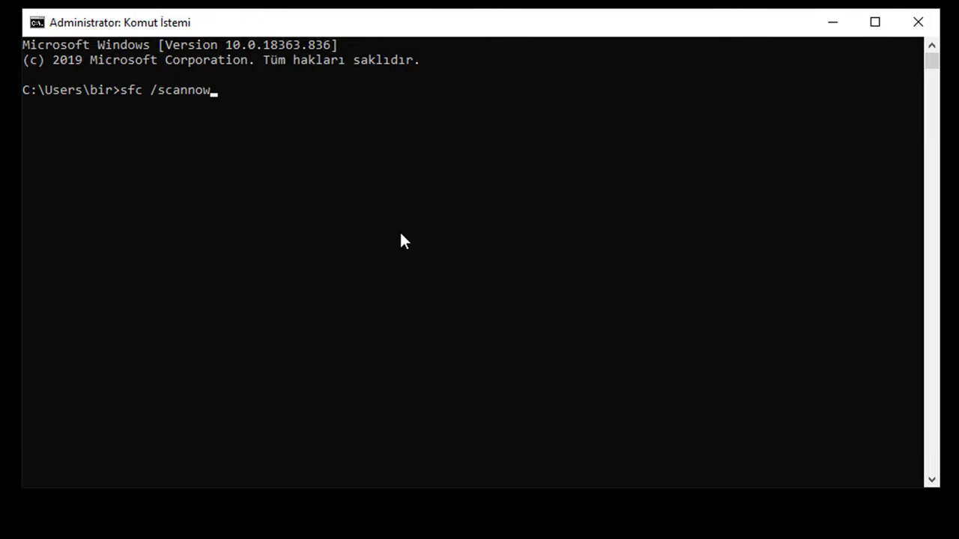
key(Return)
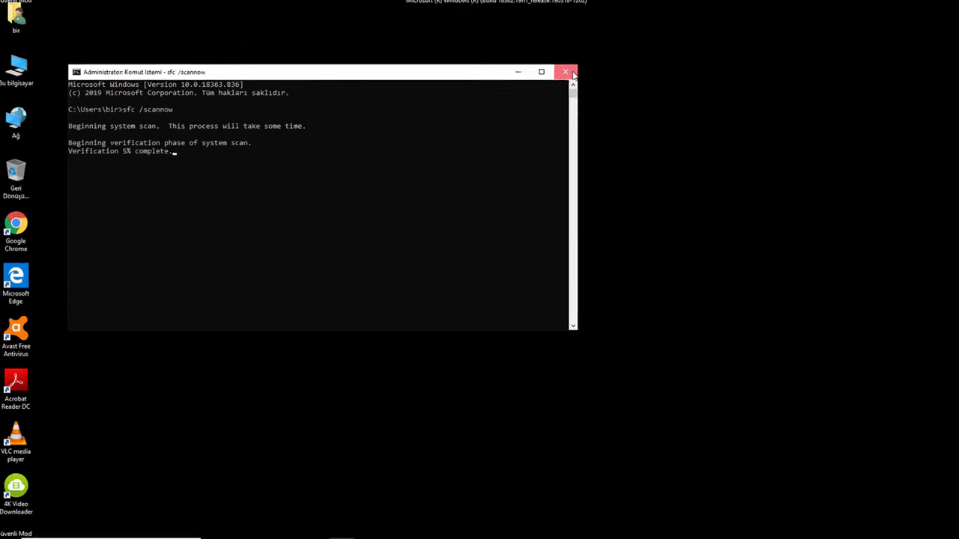
click(563, 71)
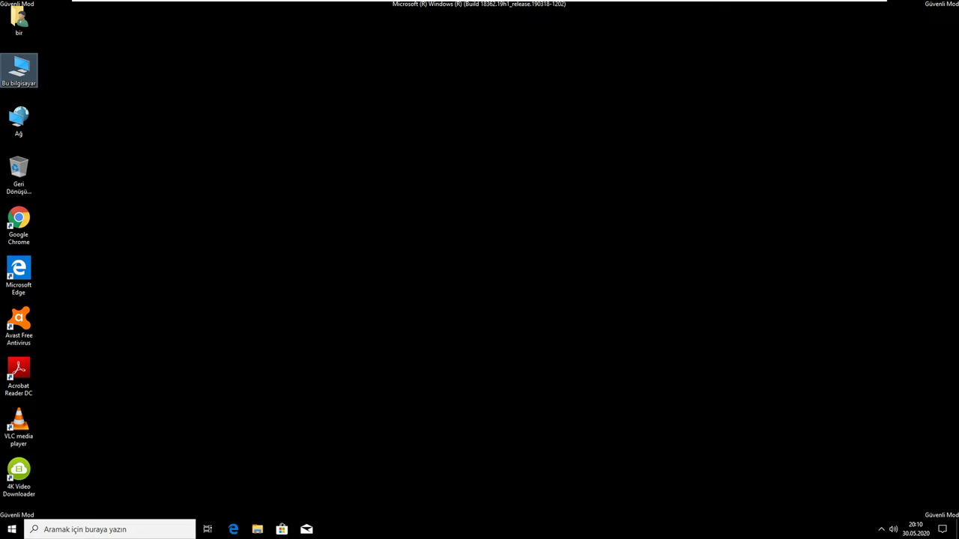
- Search for cmd again and open a new Command Prompt window with administrator rights
click(76, 533)
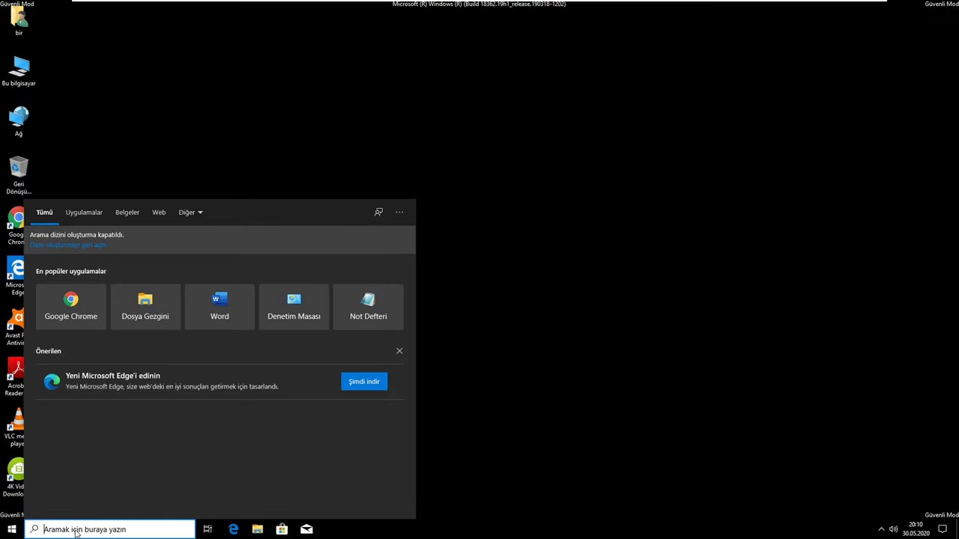
text(cmd)
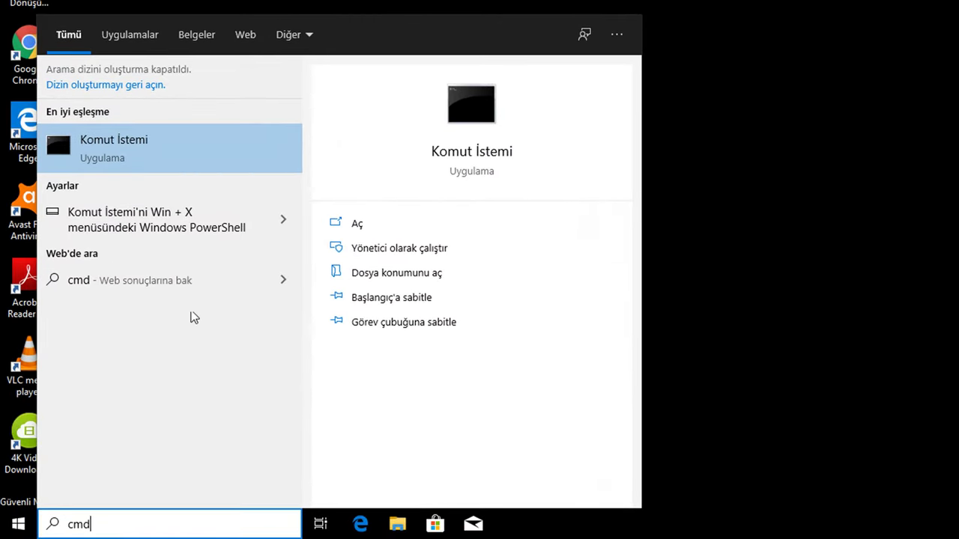
right_click(186, 145)
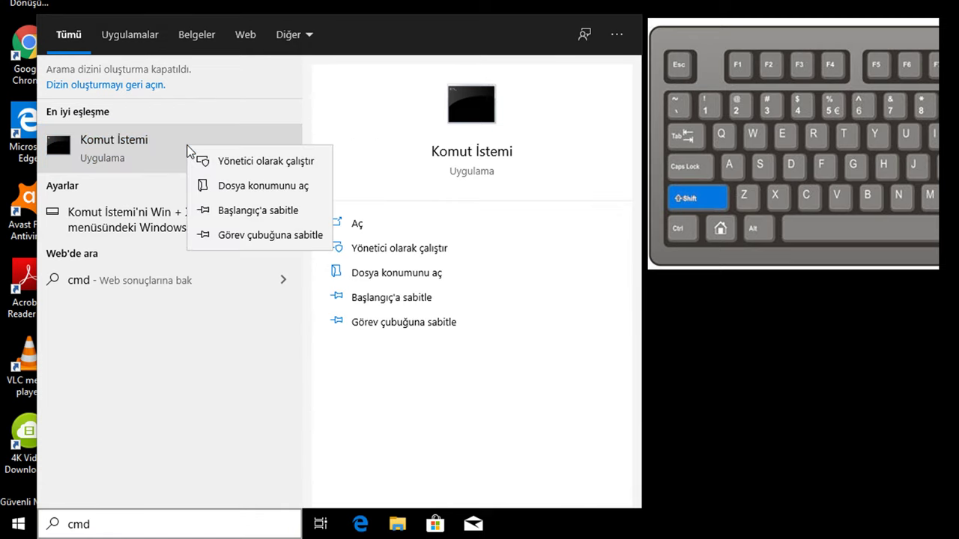
click(222, 165)
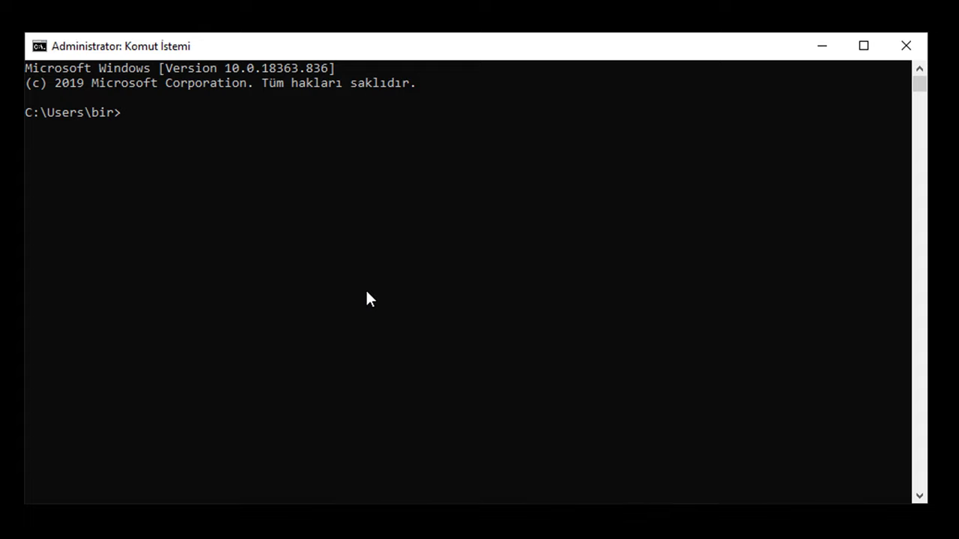
- Begin the command chkdsk without running it, and look inside drive C: in File Explorer to check that it holds the Windows folder
text(chkdsk)
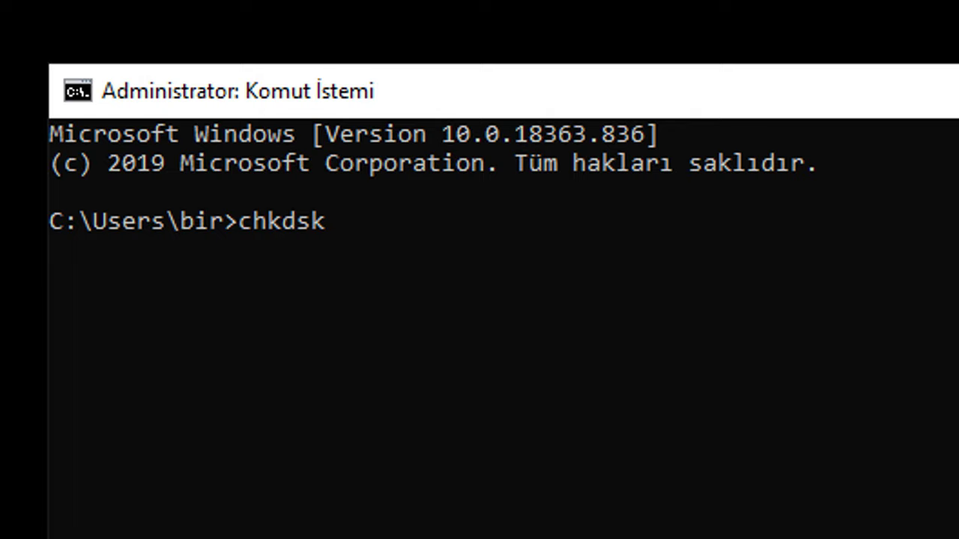
key(super+e)
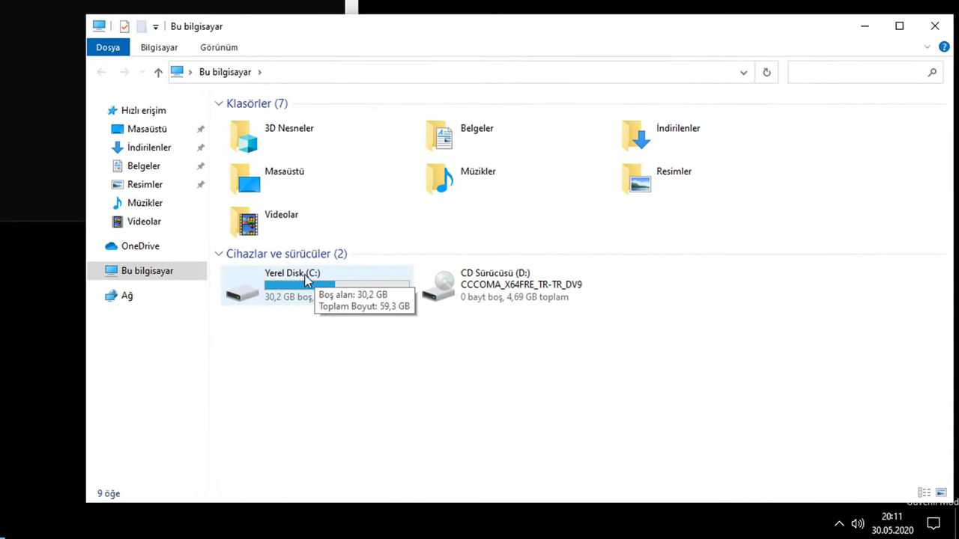
double_click(307, 276)
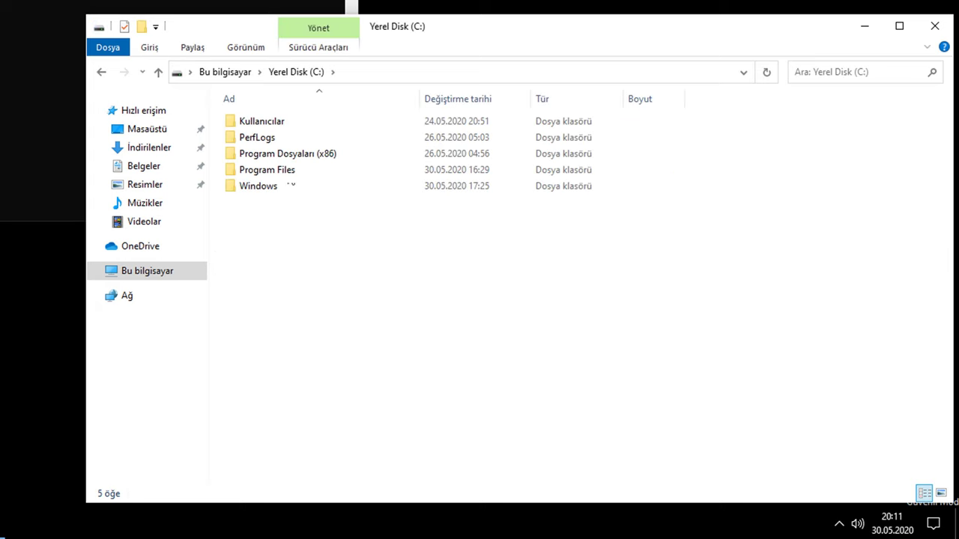
click(101, 73)
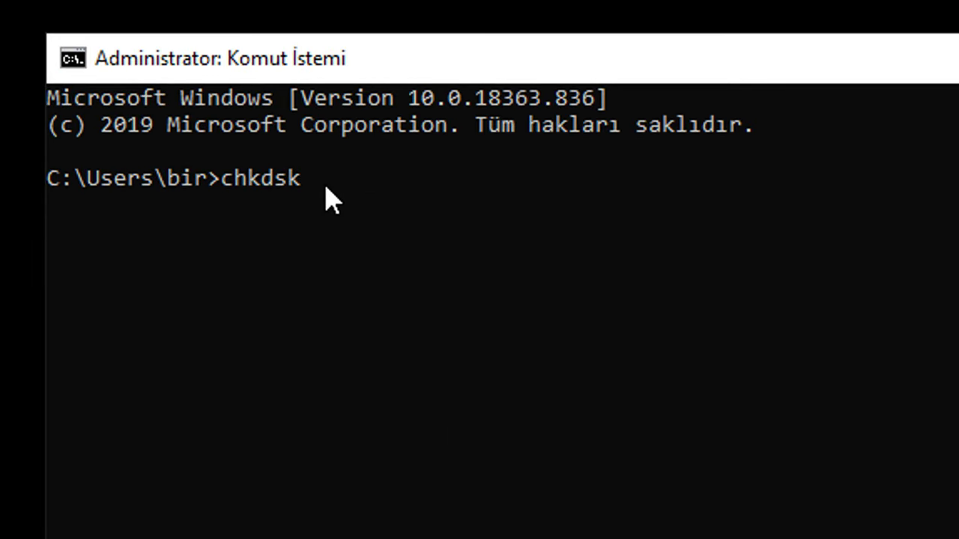
- Complete and run the command as chkdsk c: /f /r, and answer y to schedule the check for the next system restart
text(c: /f /r)
key(Return)
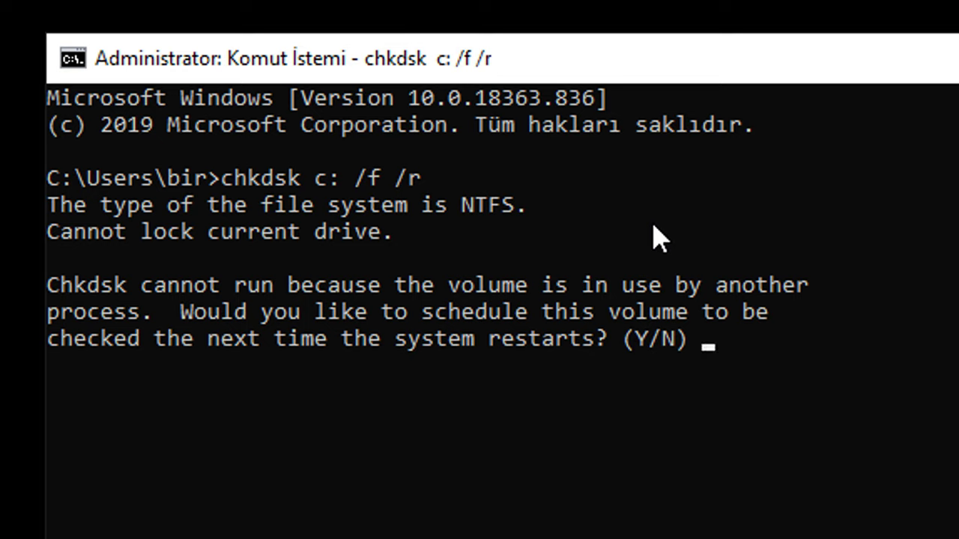
text(y)
key(Return)
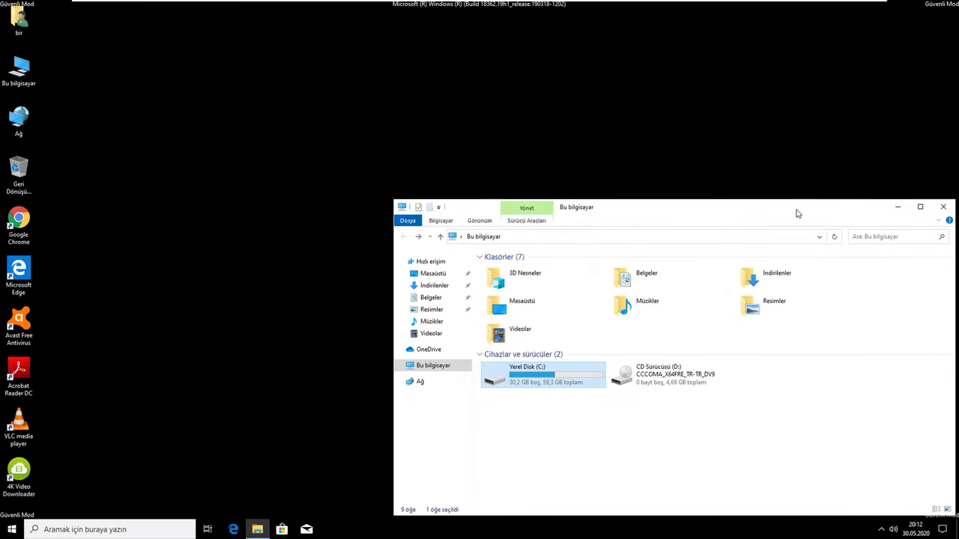
- Close the File Explorer window and restart the computer so the scheduled disk check of C: runs
drag(797, 210, 591, 147)
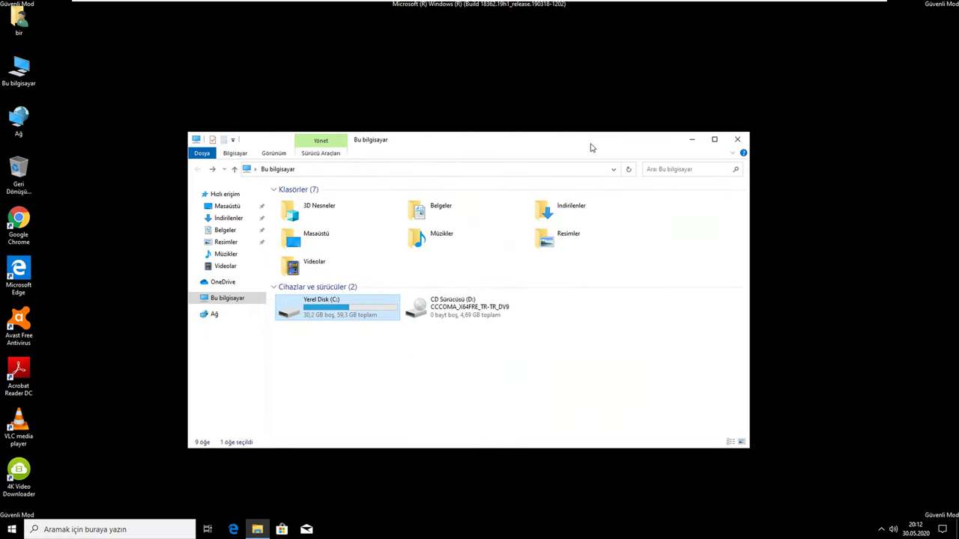
click(726, 138)
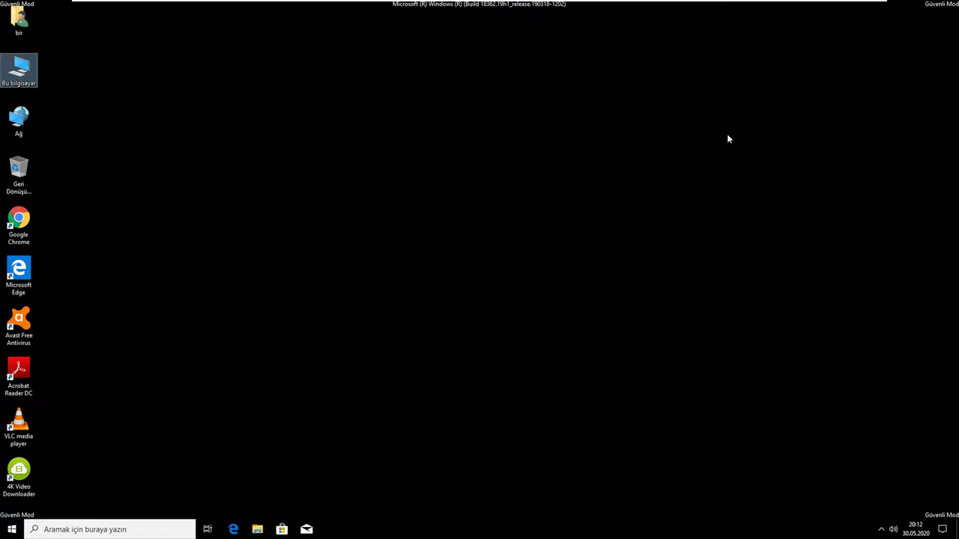
right_click(12, 529)
mouse_move(56, 510)
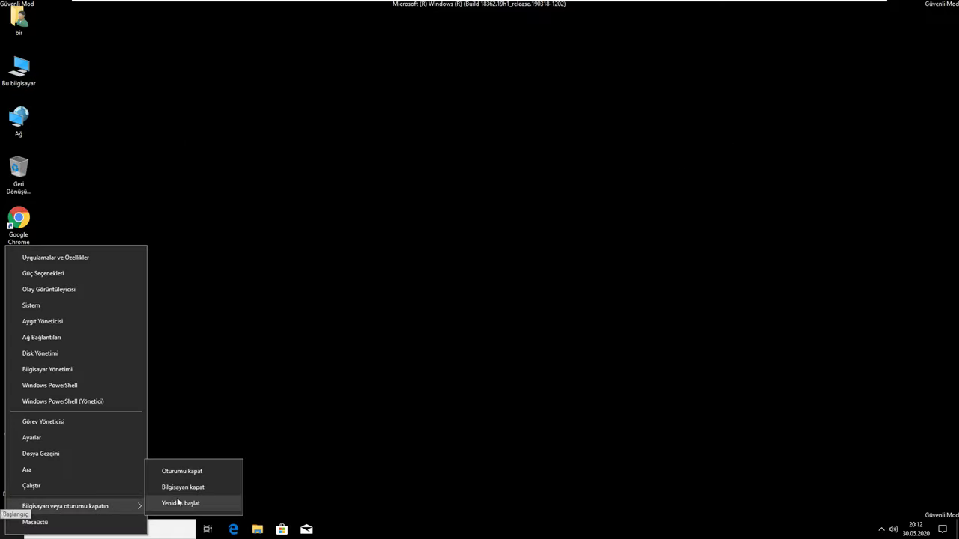
click(235, 502)
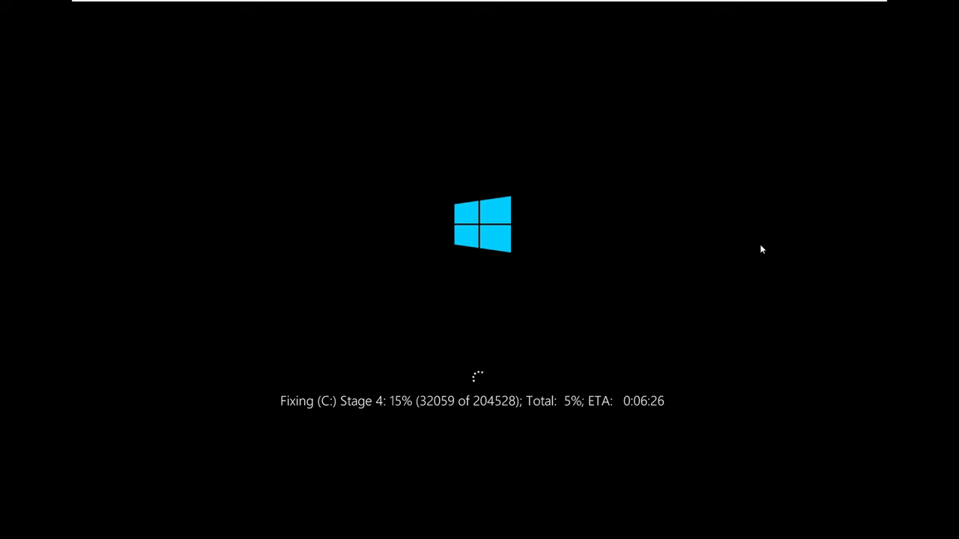